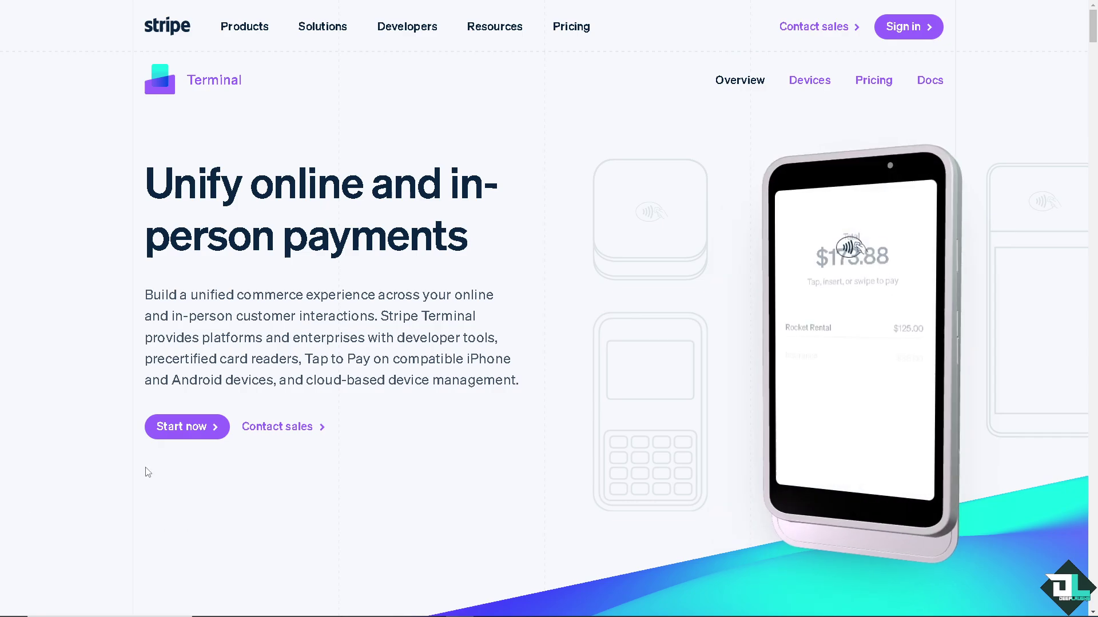
Start a new Stripe account signup and opt in to product update emails
click(169, 425)
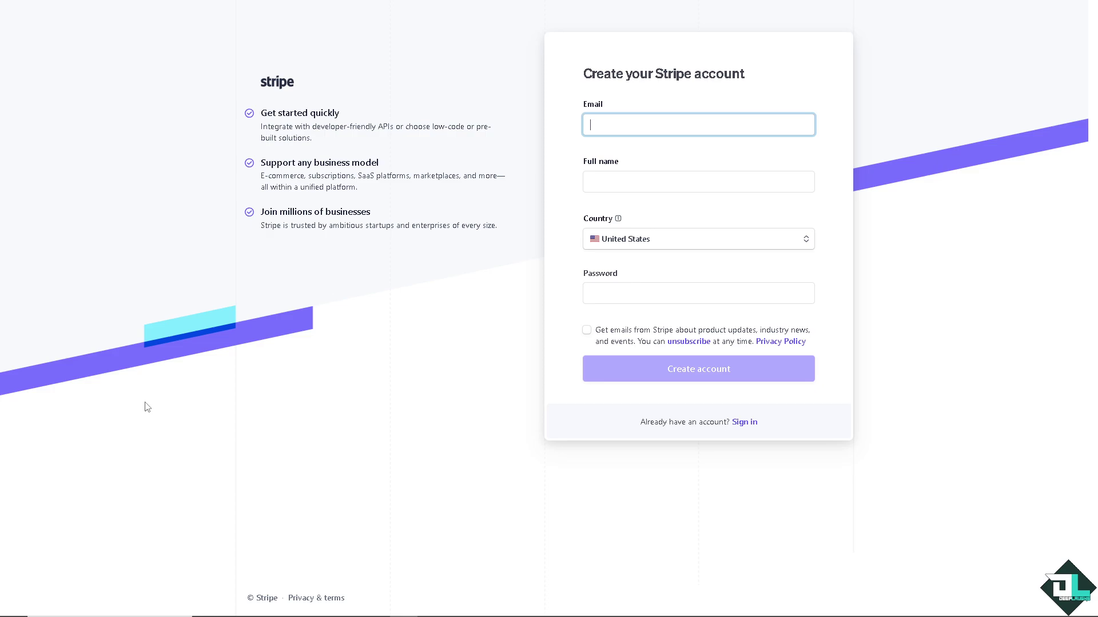
click(587, 330)
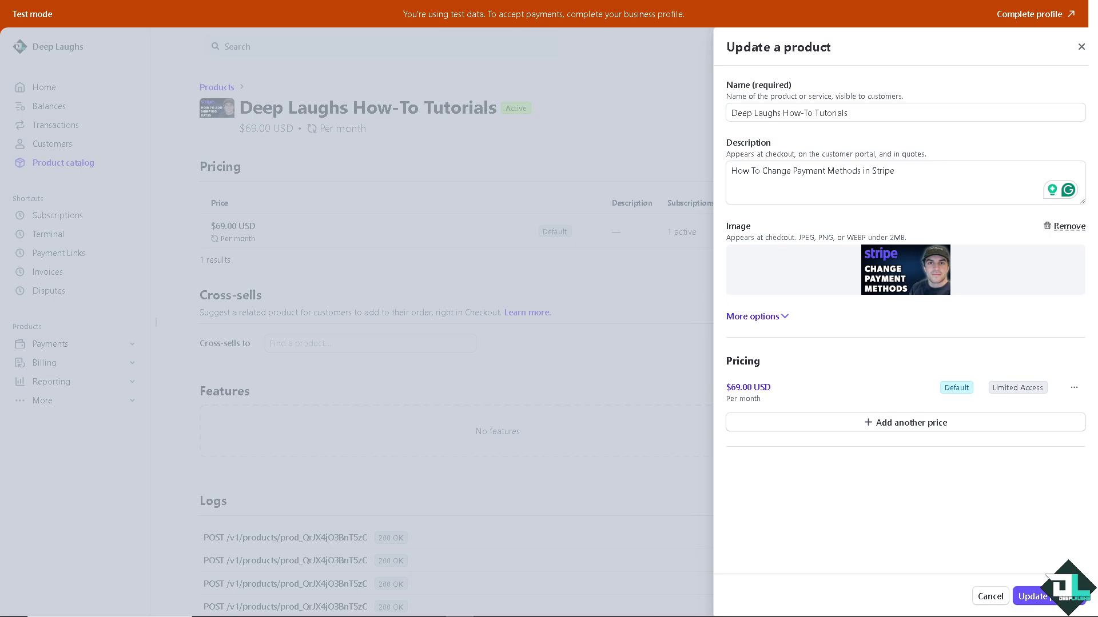
Close the Deep Laughs How-To Tutorials update panel and confirm Exit without saving
click(1081, 47)
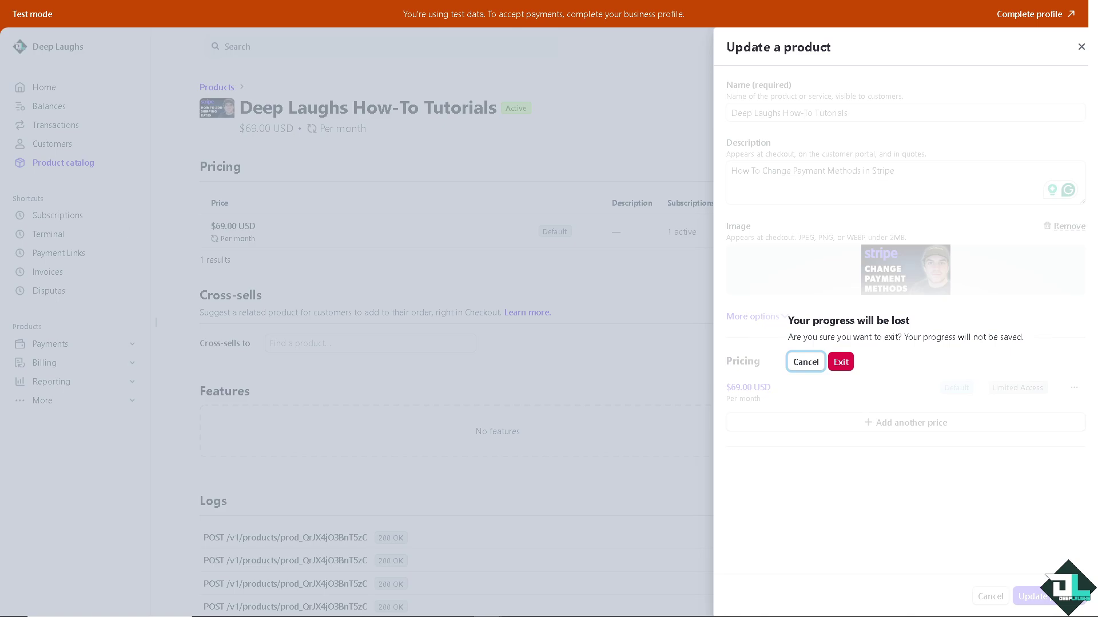
click(839, 365)
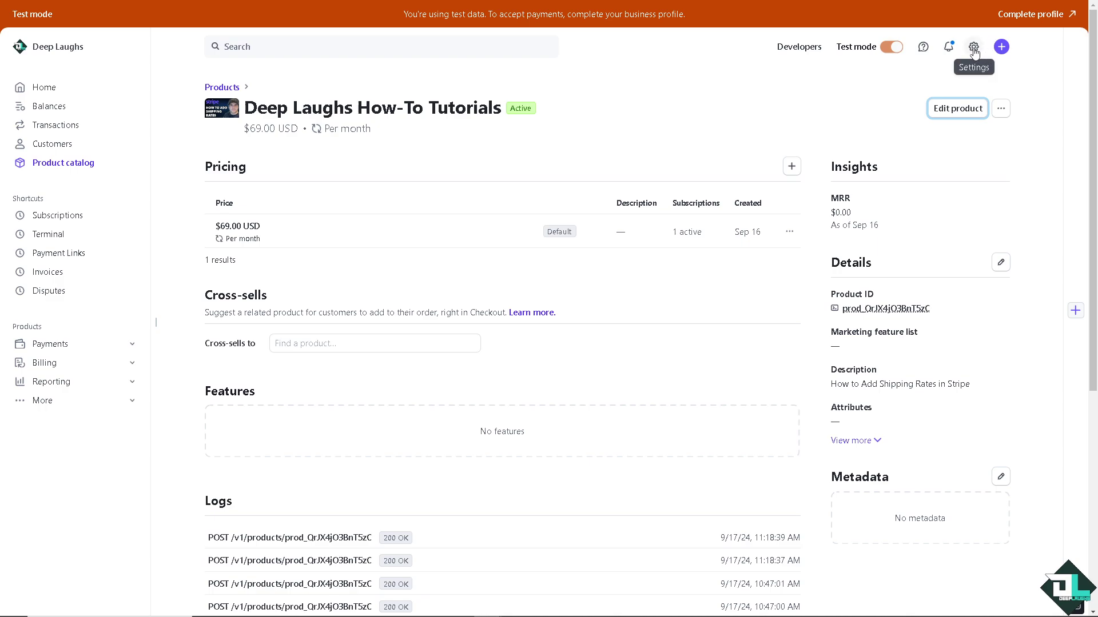
Go through the gear menu's Settings overview to the Payments settings page
click(973, 49)
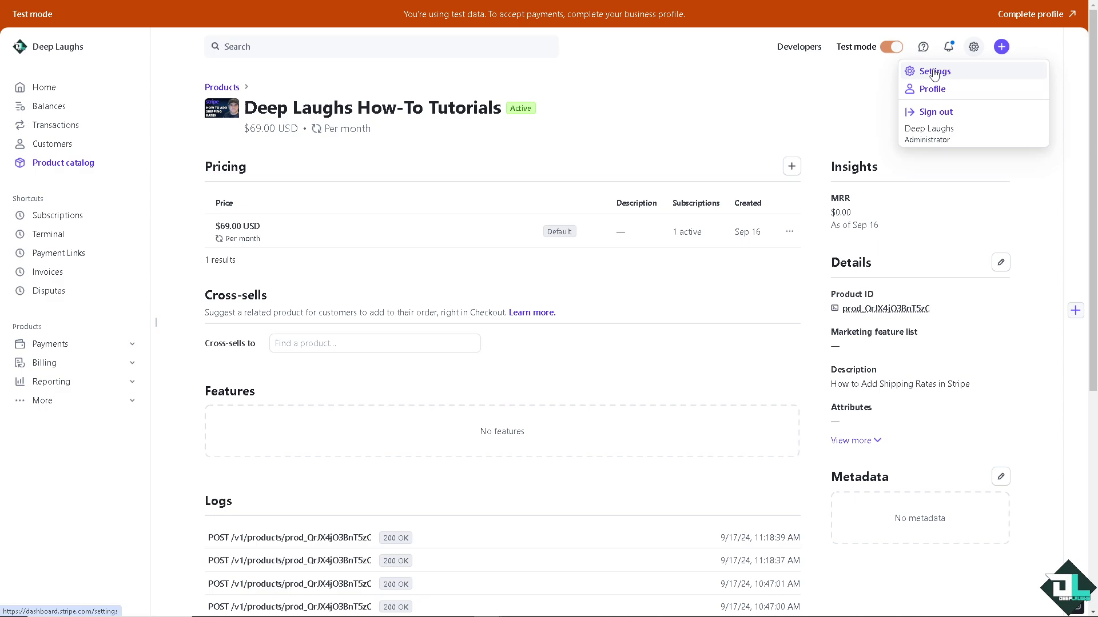
click(934, 73)
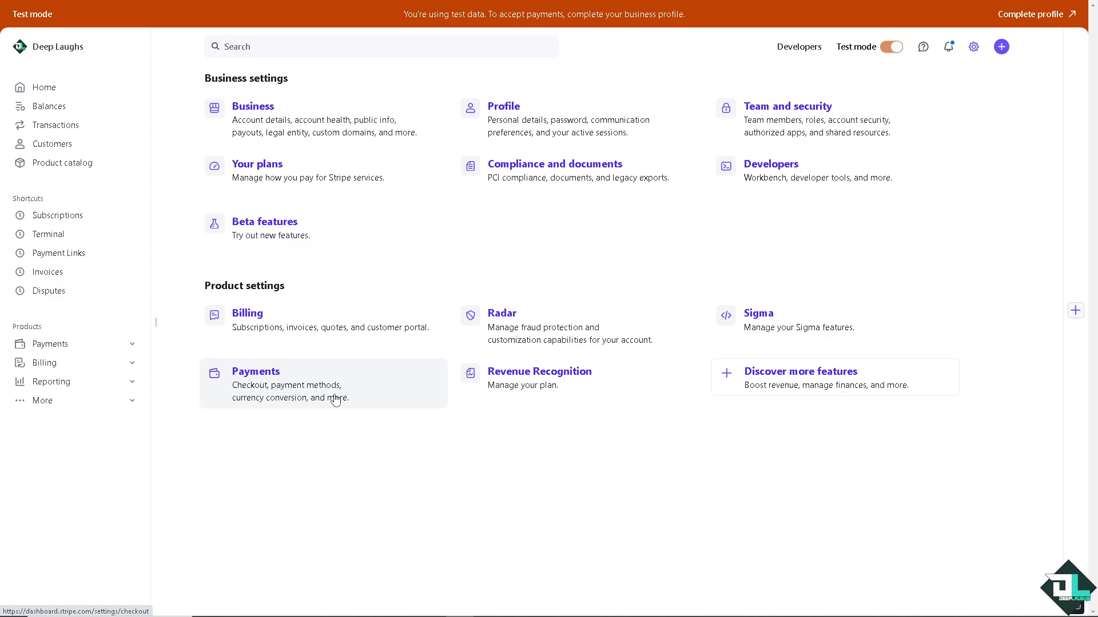
click(283, 393)
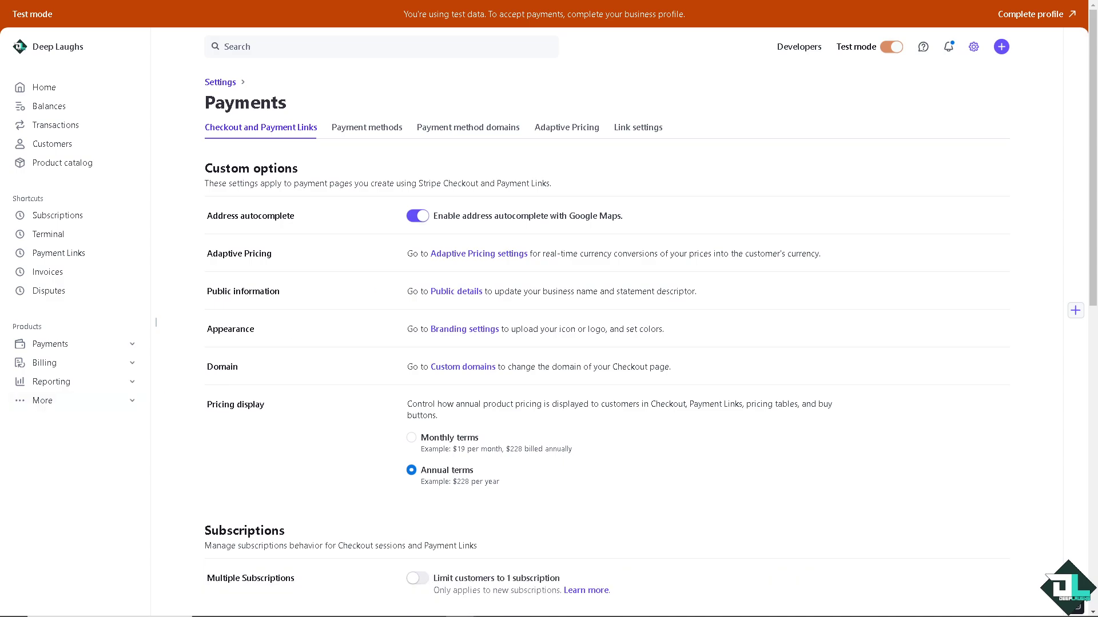
On the Payment methods tab, expand Cards and cancel turning card payments off
click(370, 130)
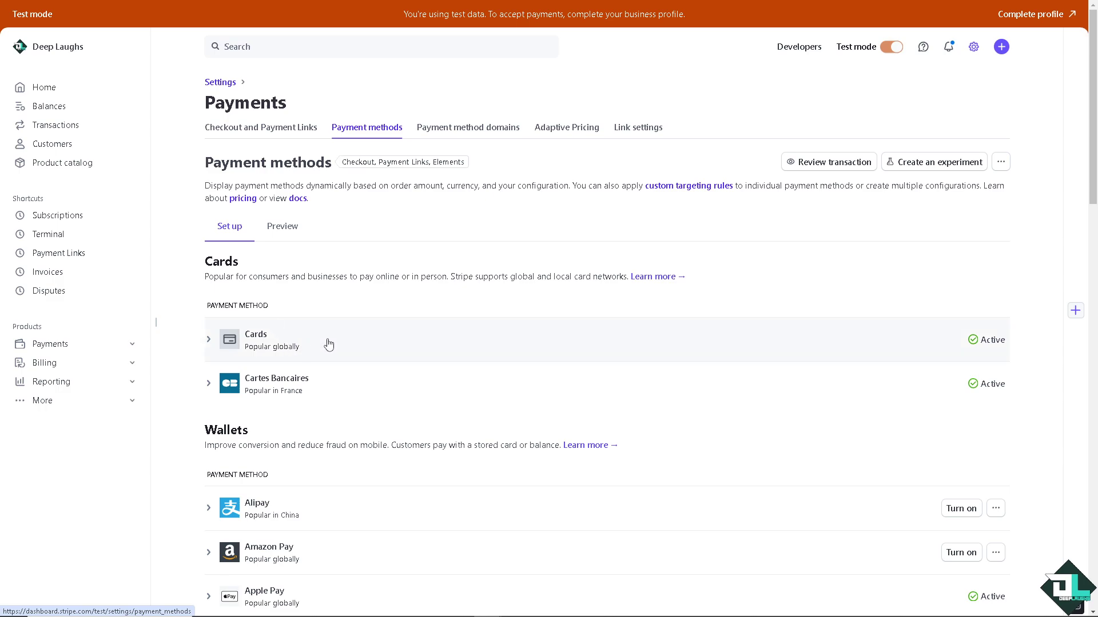
scroll(324, 343, down, 1)
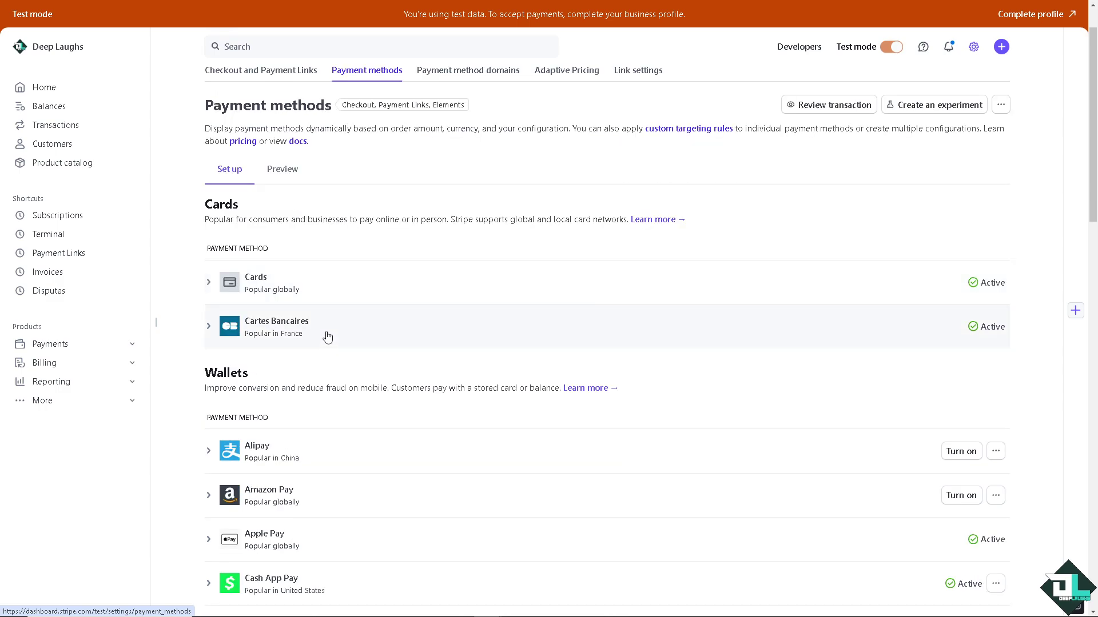
click(312, 295)
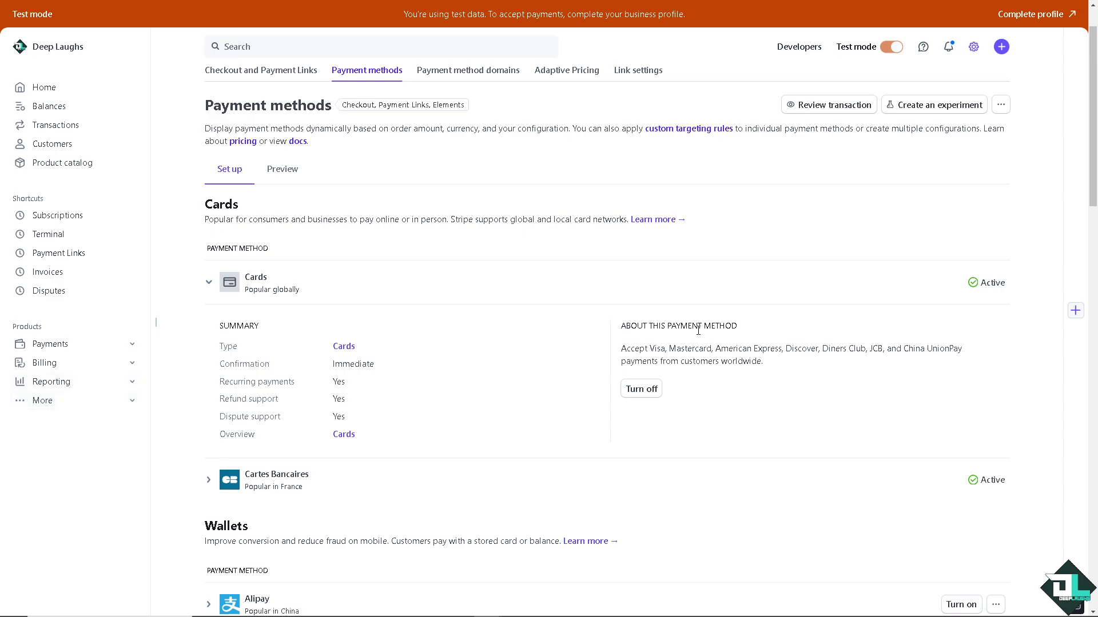
click(649, 393)
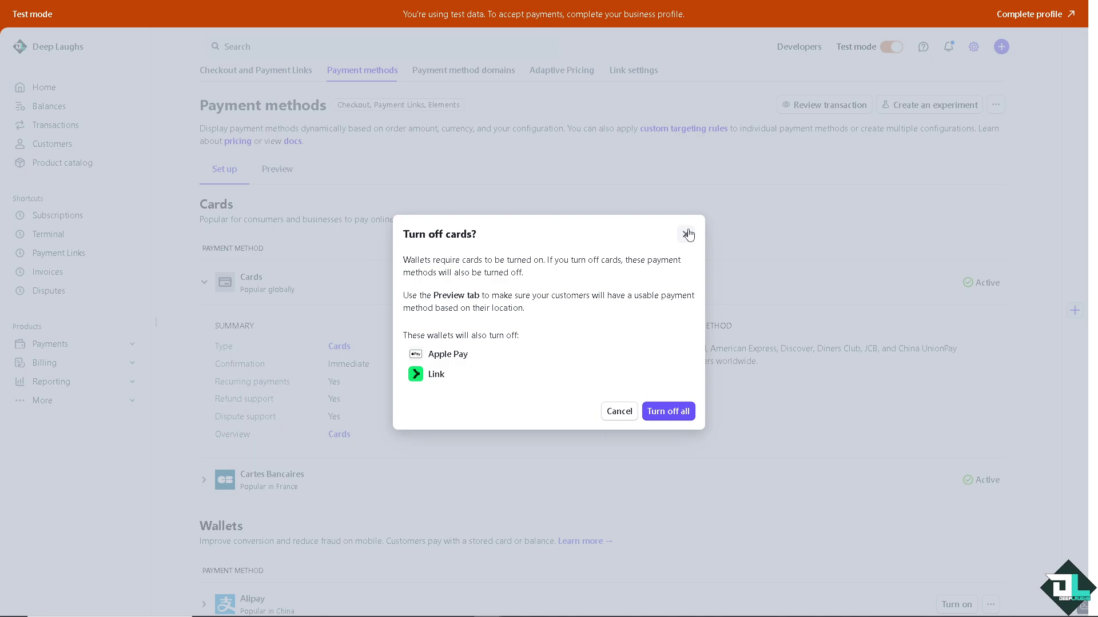
click(686, 234)
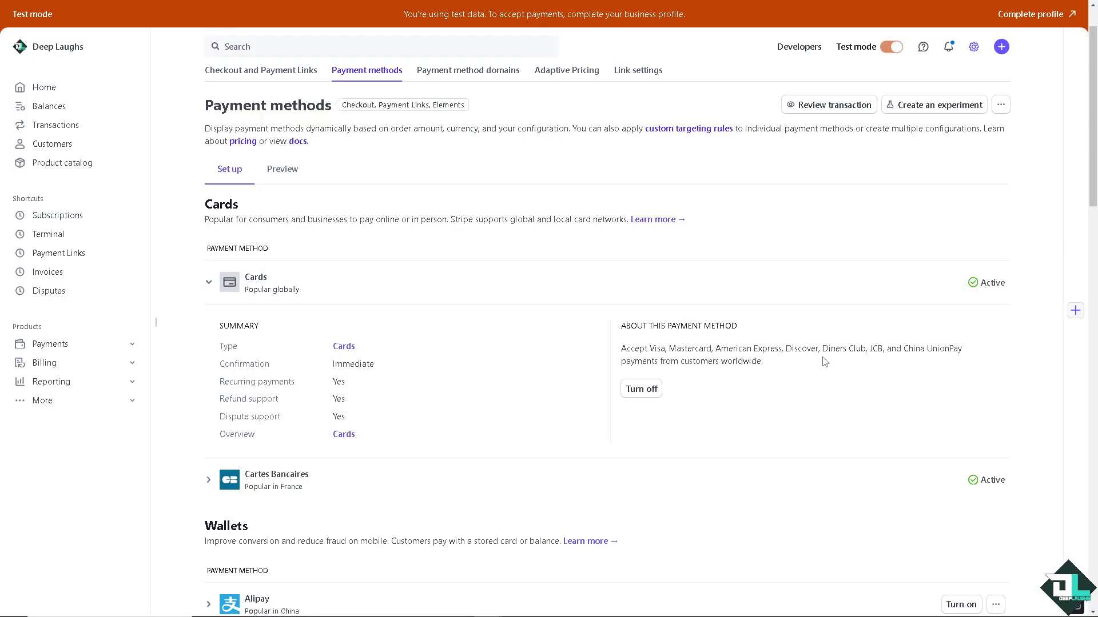
Scroll down and back out of enabling Alipay, leaving it off
scroll(535, 409, down, 3)
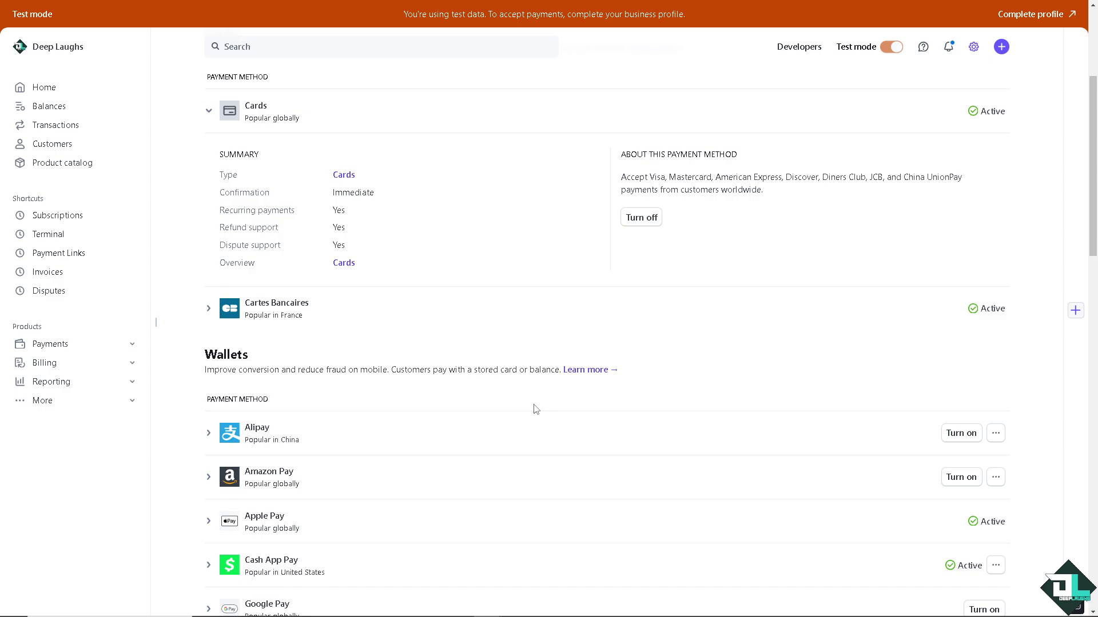
scroll(580, 396, down, 2)
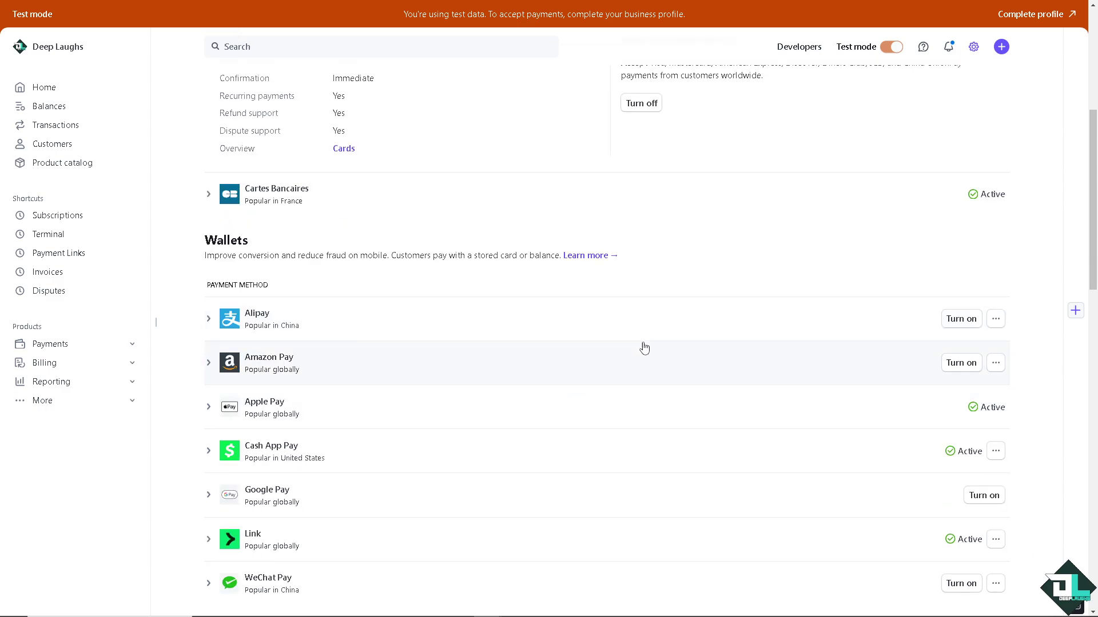
click(966, 319)
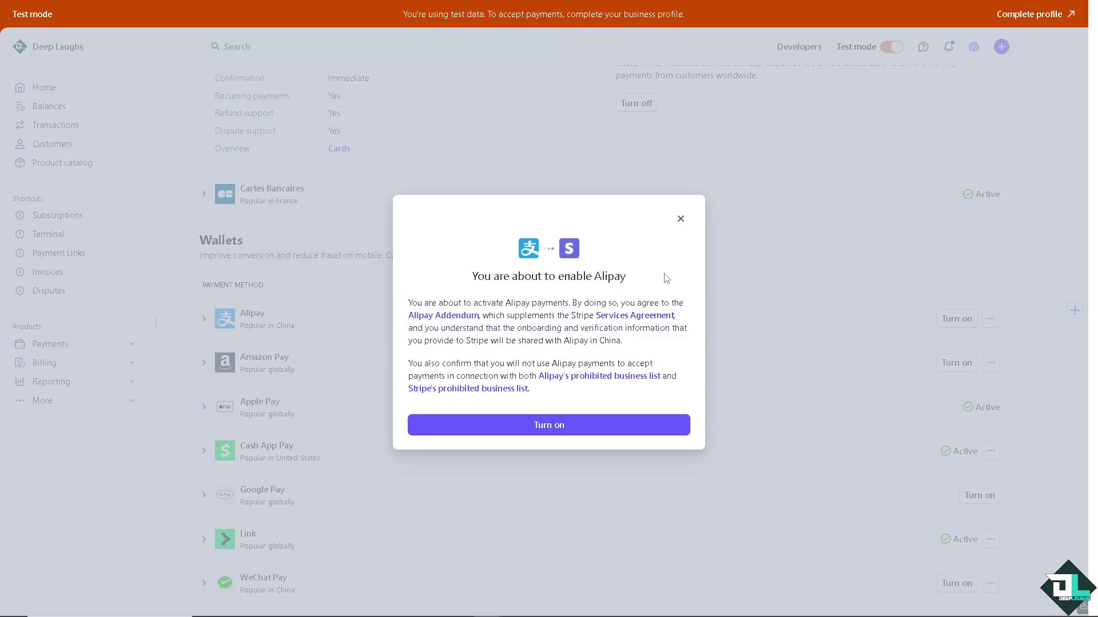
click(314, 461)
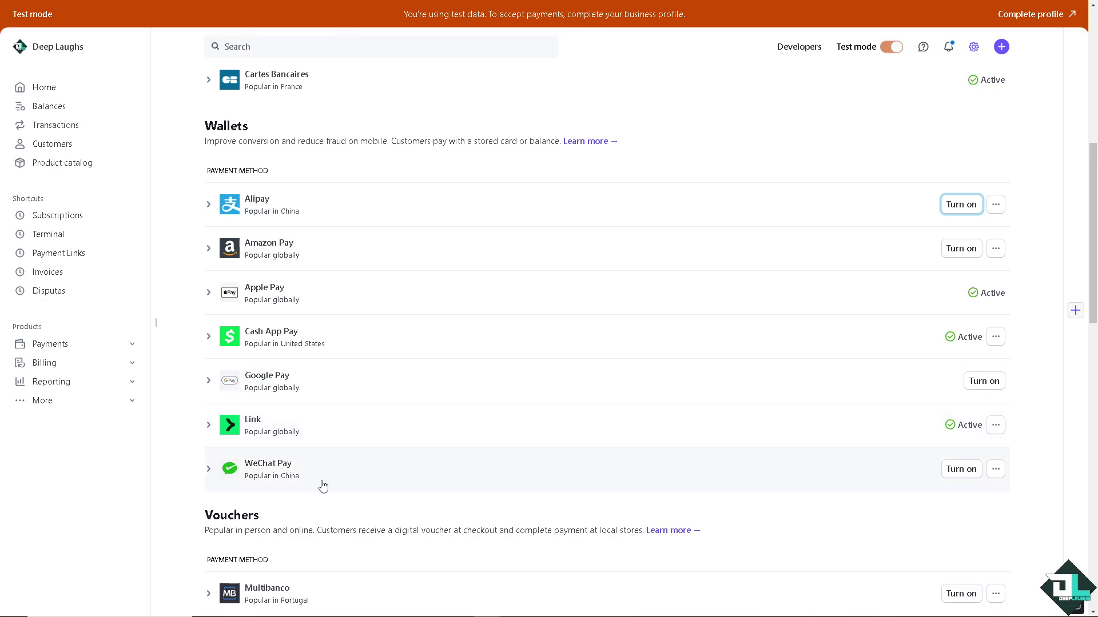
Browse the rest of the payment methods, then return up and collapse the Cards details
scroll(581, 460, down, 4)
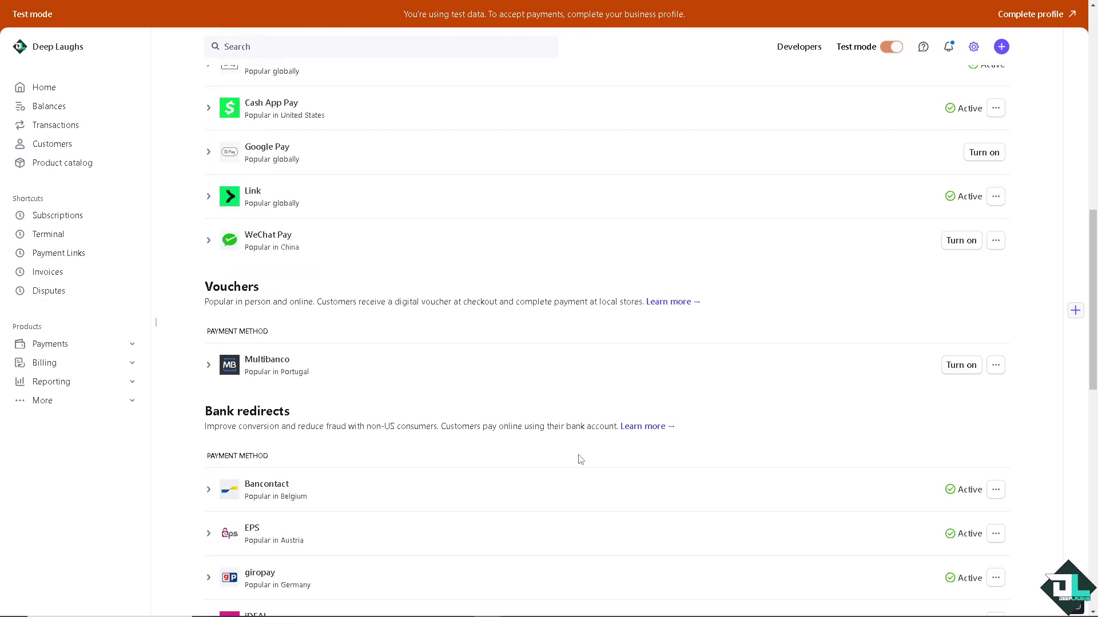
scroll(581, 460, down, 3)
scroll(332, 317, down, 3)
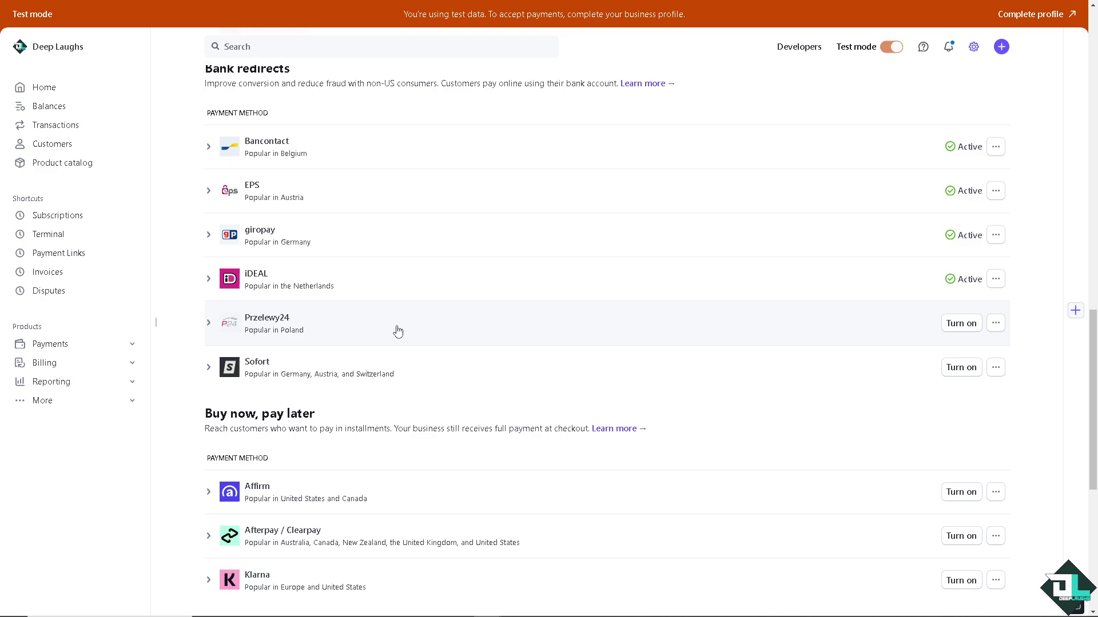
scroll(398, 331, down, 7)
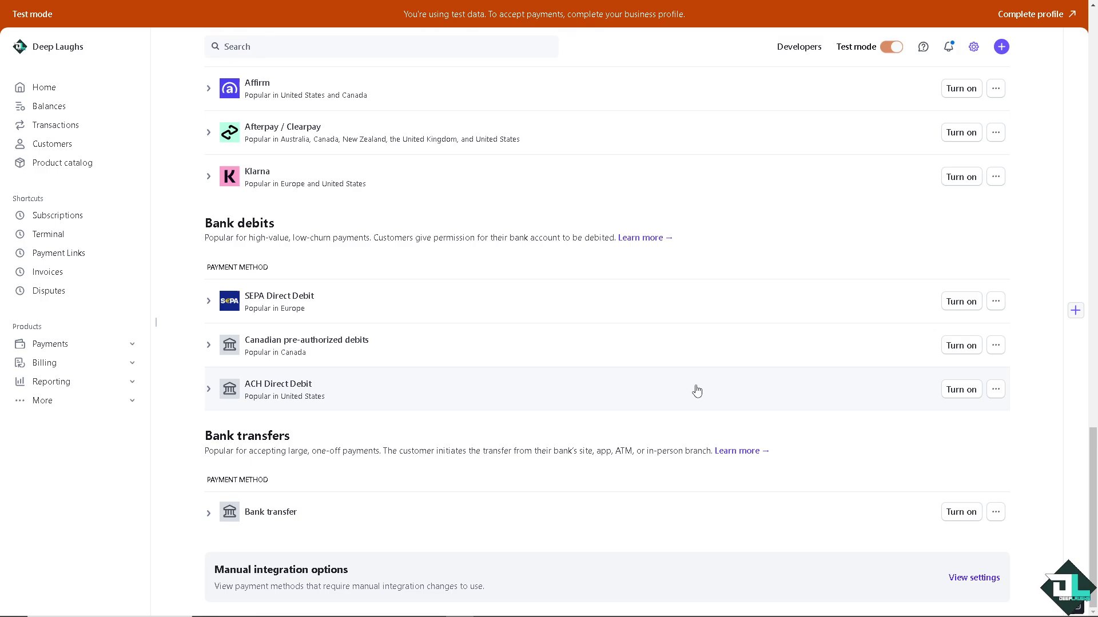
scroll(779, 382, up, 12)
scroll(798, 367, up, 13)
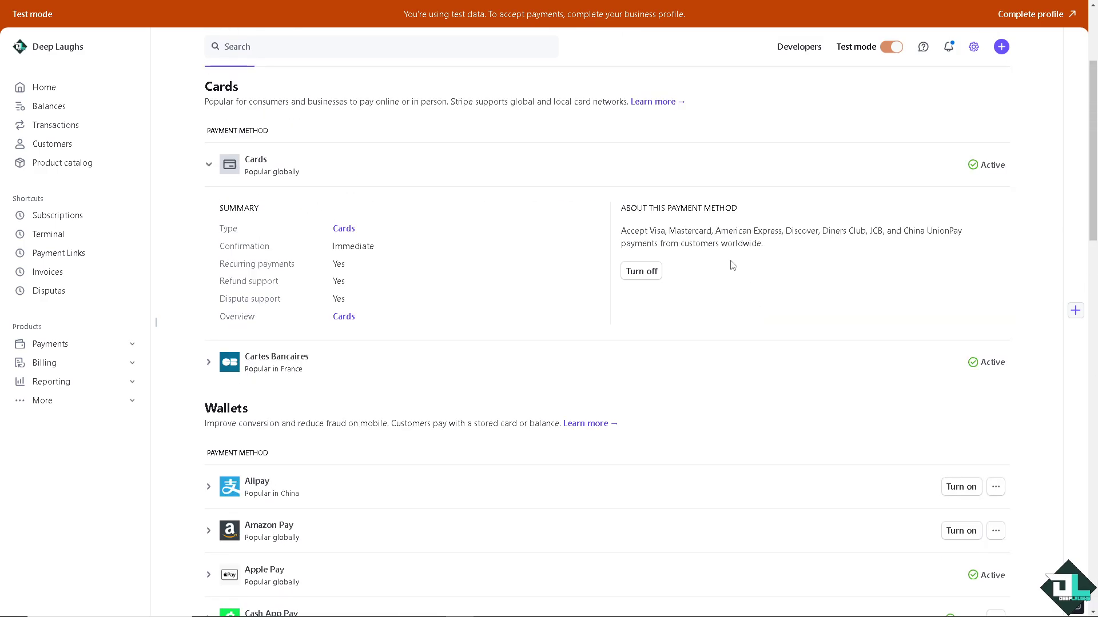
click(256, 339)
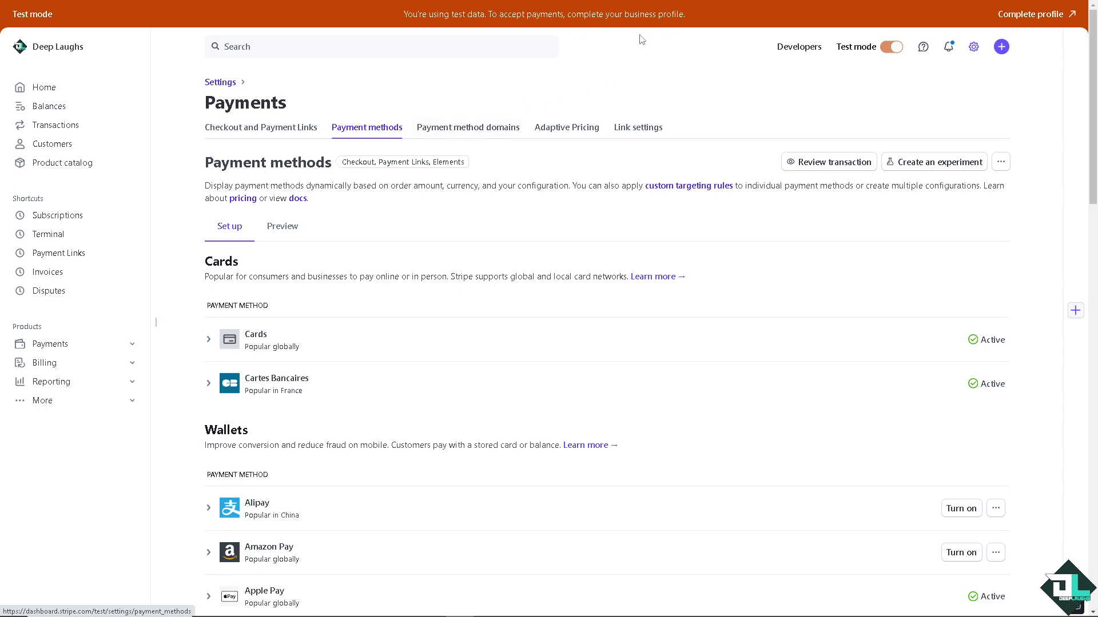
From Complete profile, reach the Add your bank step, pick Chase, then dismiss its login prompt
click(1038, 22)
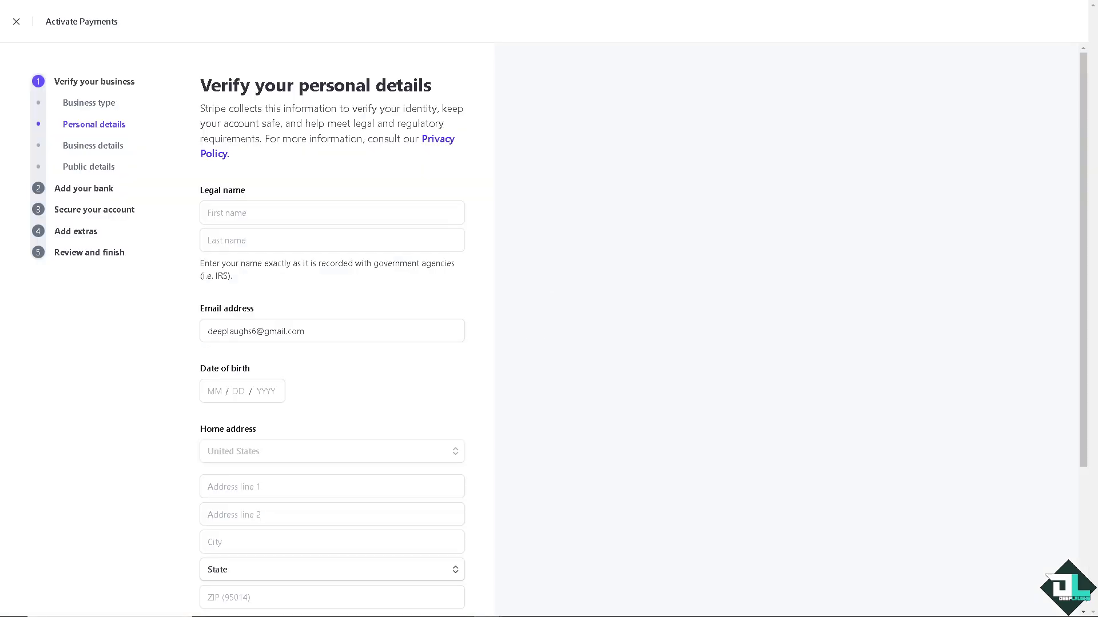
click(91, 189)
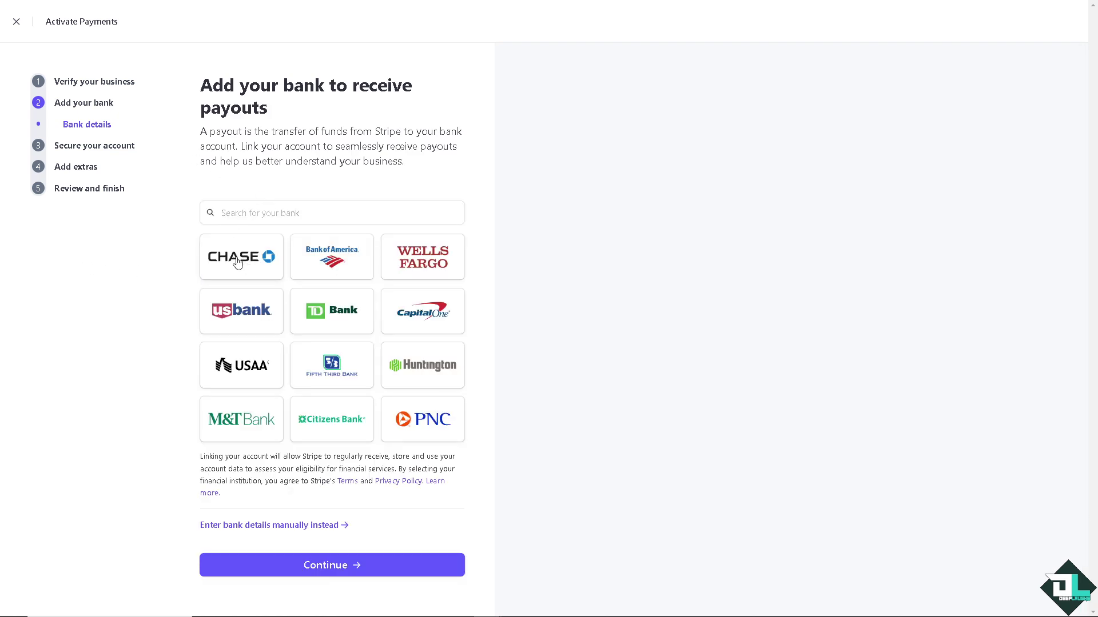
click(243, 268)
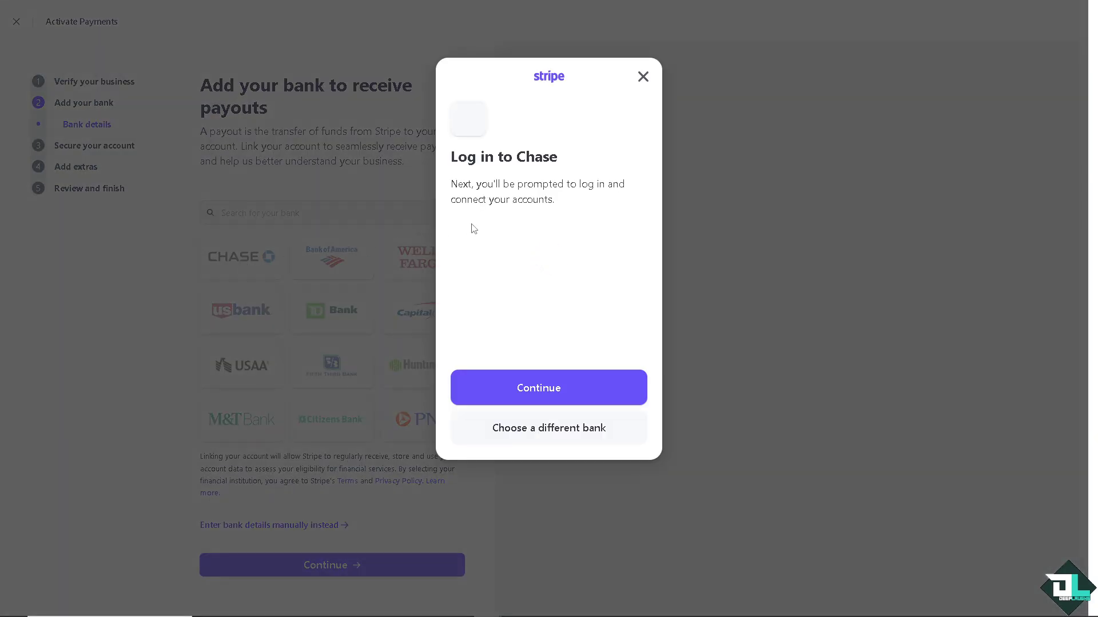
click(642, 77)
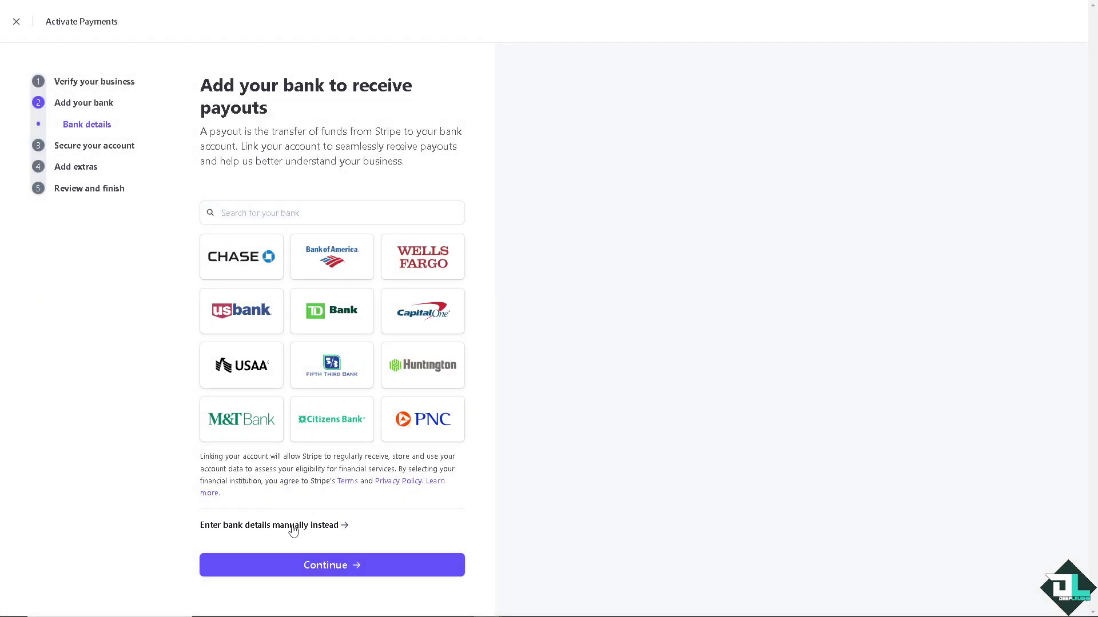
Open manual bank details entry, close that form, then exit the Activate Payments setup
click(294, 526)
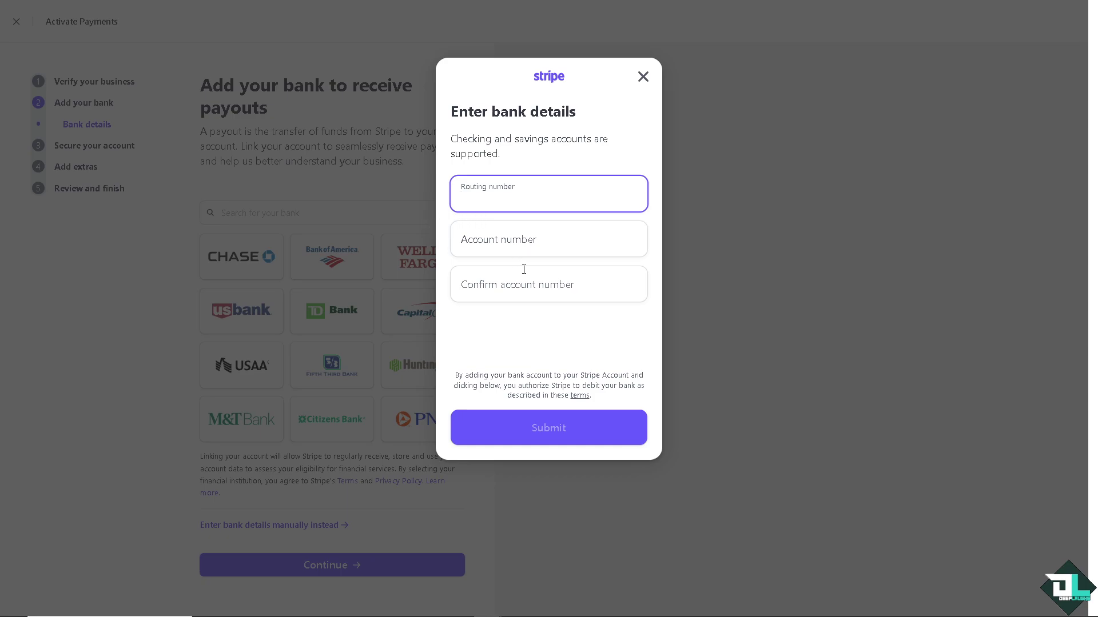
click(643, 82)
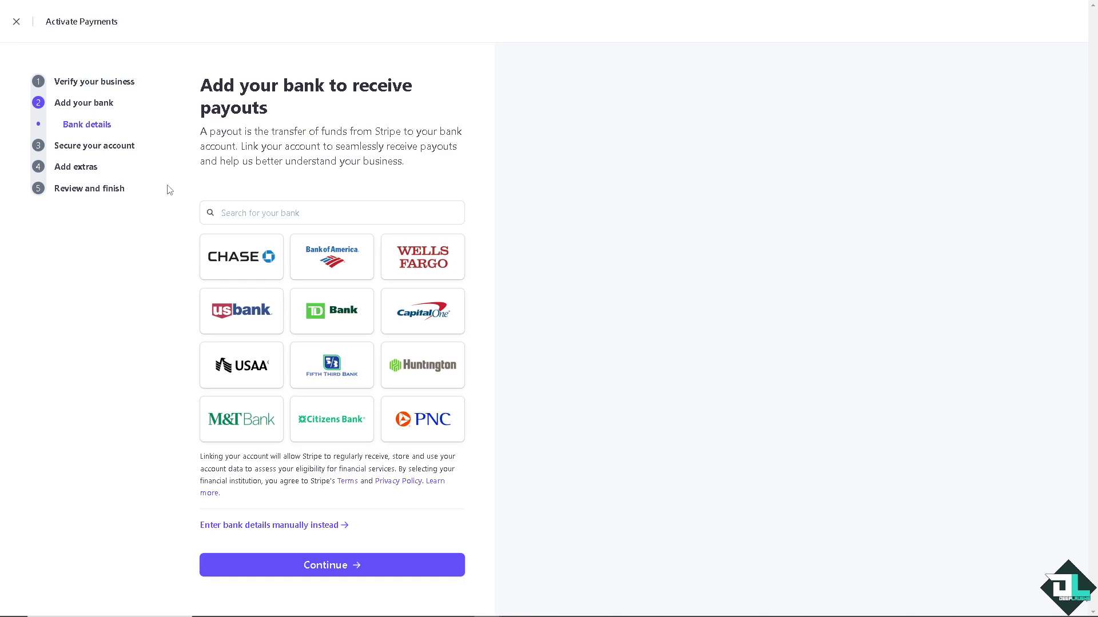
click(16, 21)
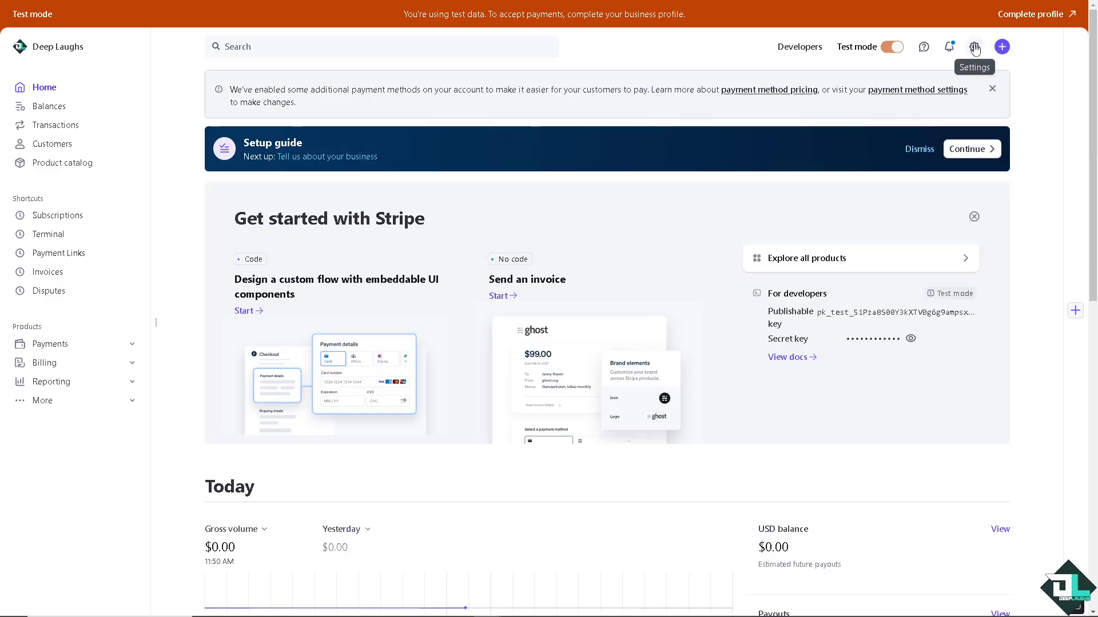
Return through the gear menu's Settings to Payments and its Payment methods tab
mouse_move(975, 49)
click(935, 71)
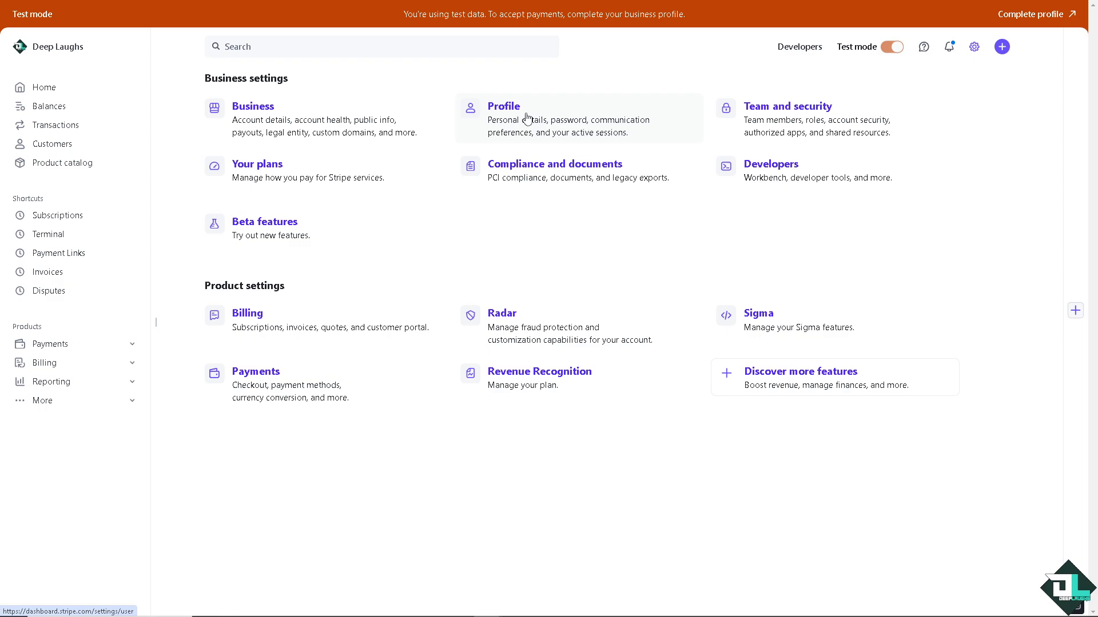
click(303, 393)
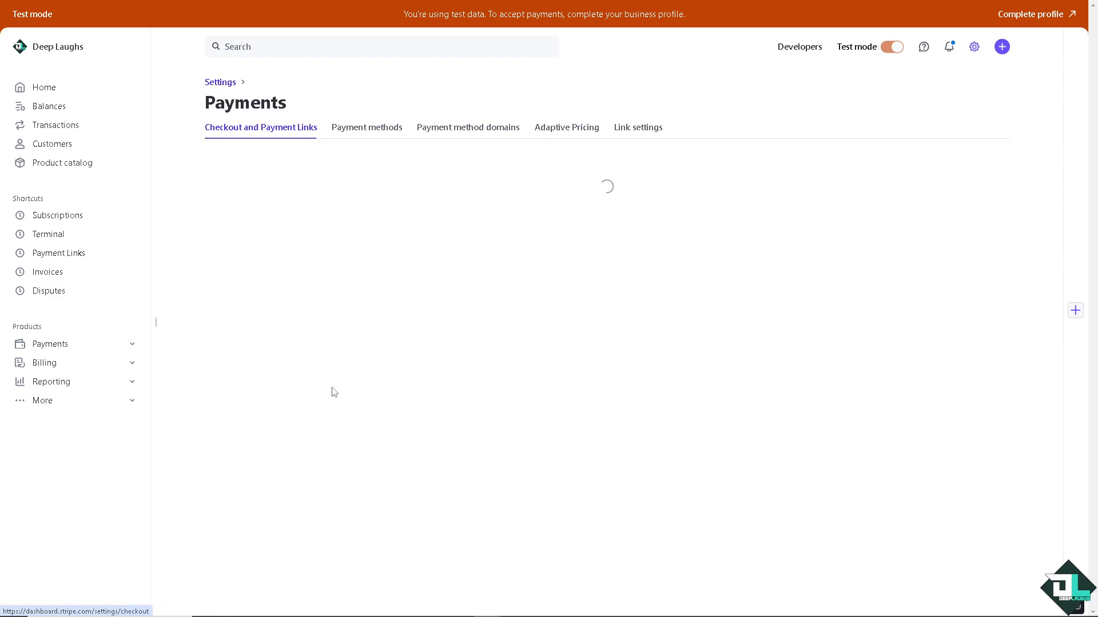
click(378, 129)
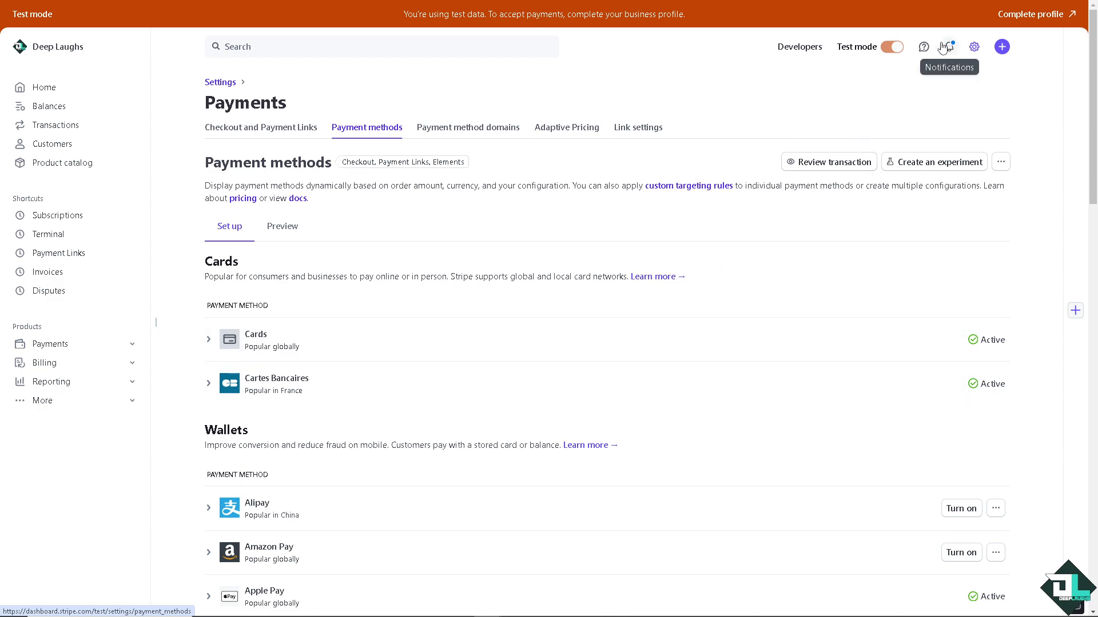
From the Help menu, open the Support center and start the Contact support chat
click(922, 48)
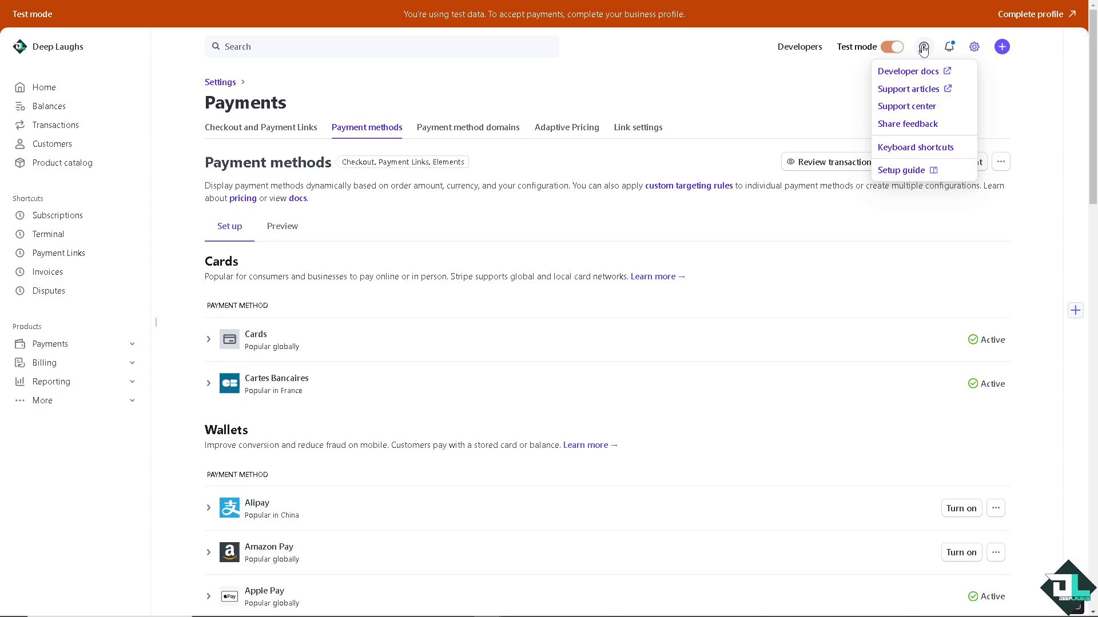
click(910, 107)
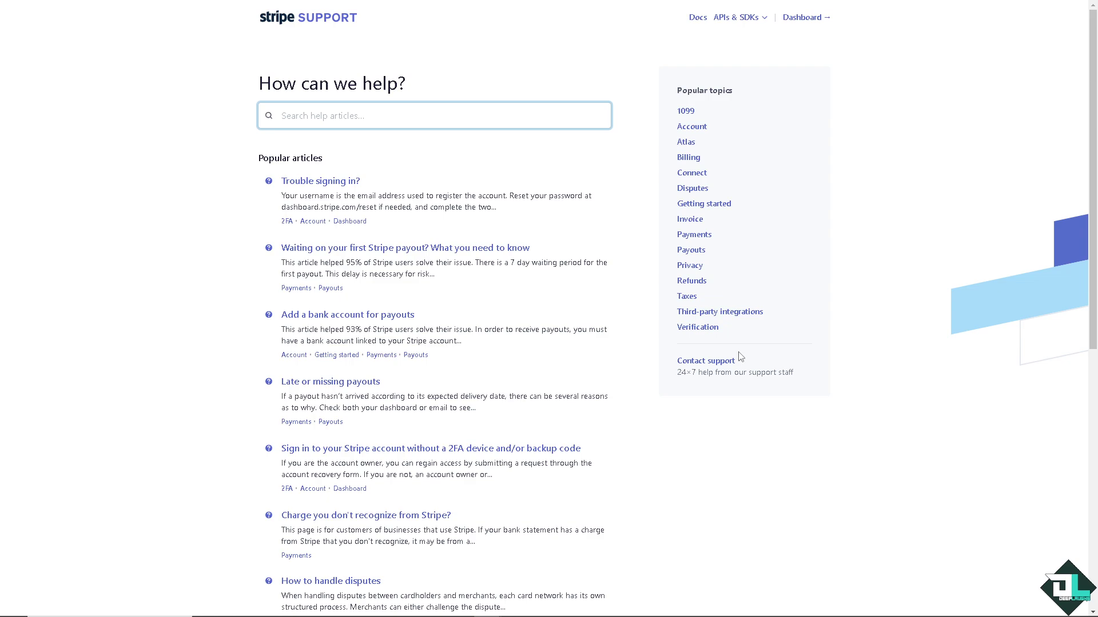
click(711, 366)
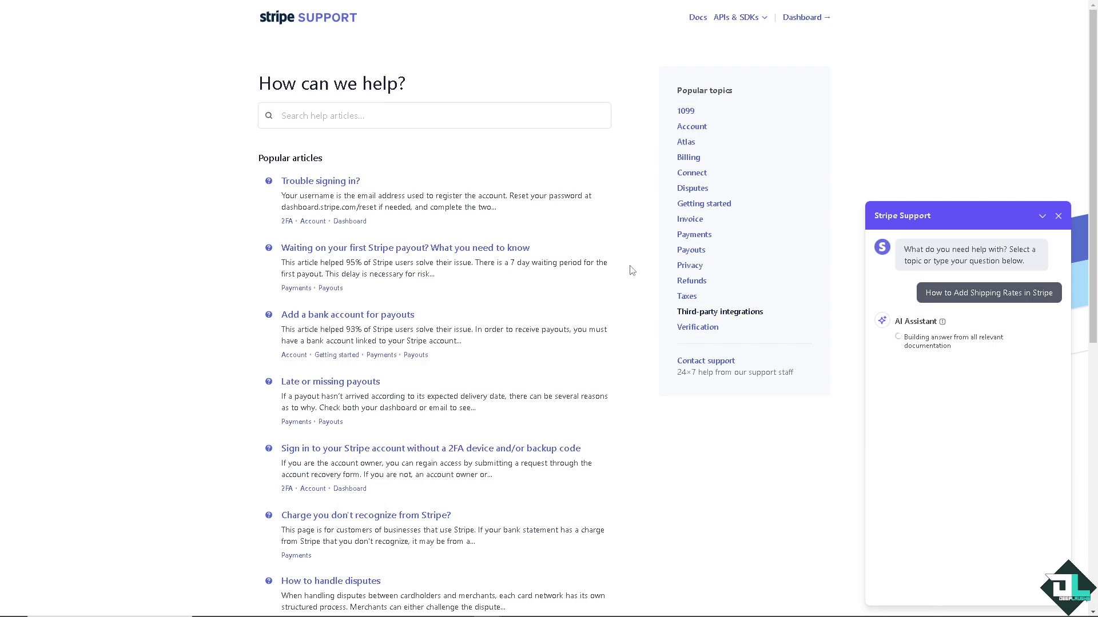
Search help for 'How To Change Payment Methods in Stripe', browse the results, and open Contact Sales
click(372, 118)
text(How To Change Payment Methods in Stripe)
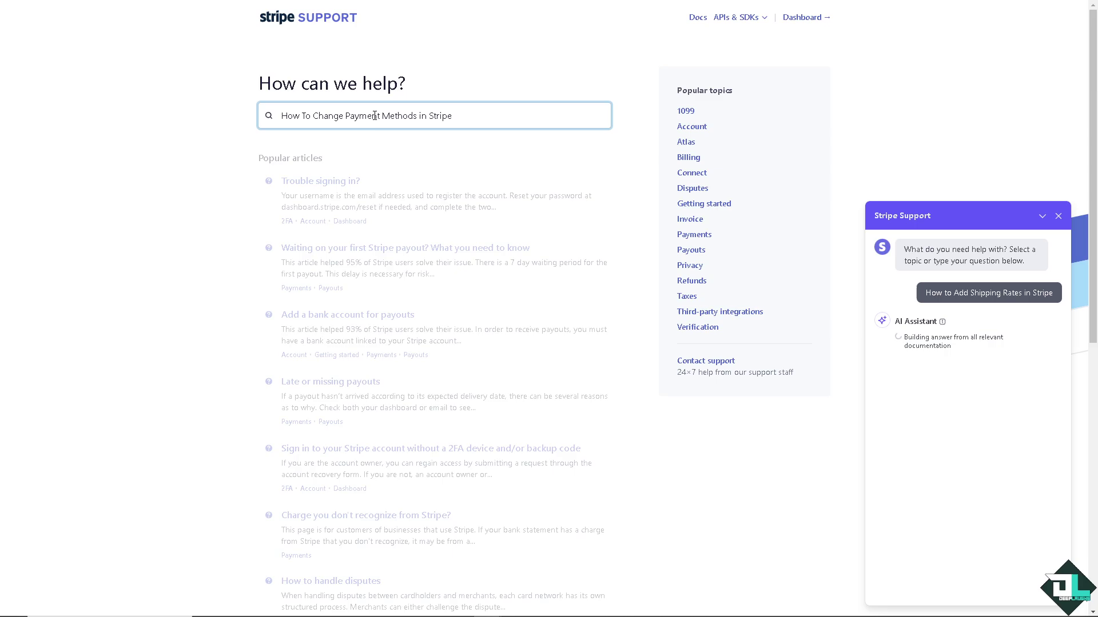
scroll(516, 271, down, 4)
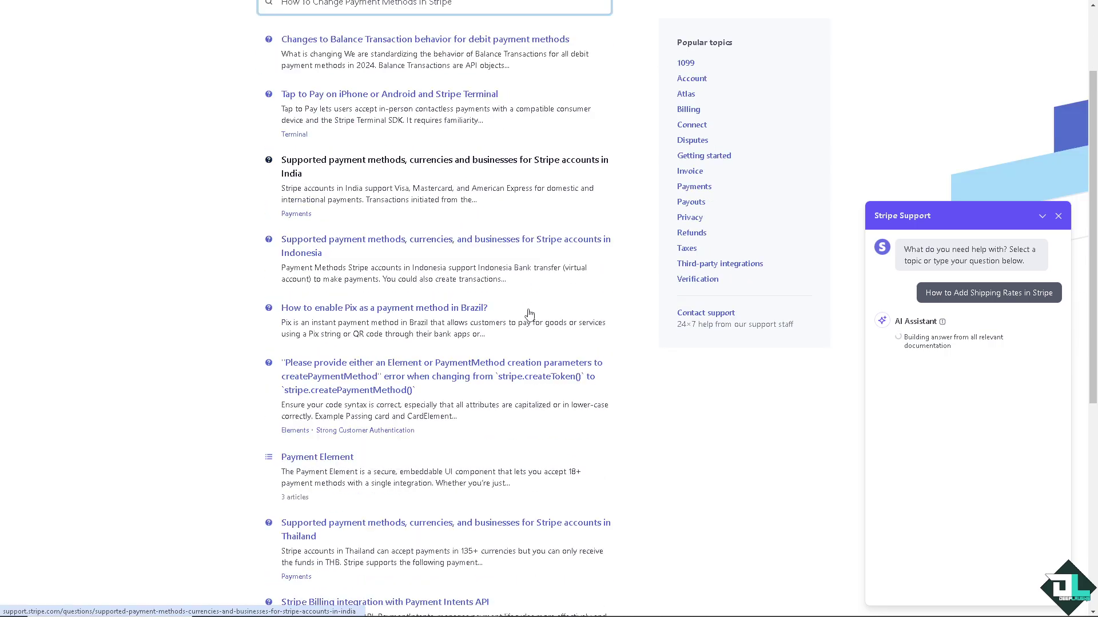
scroll(517, 271, down, 5)
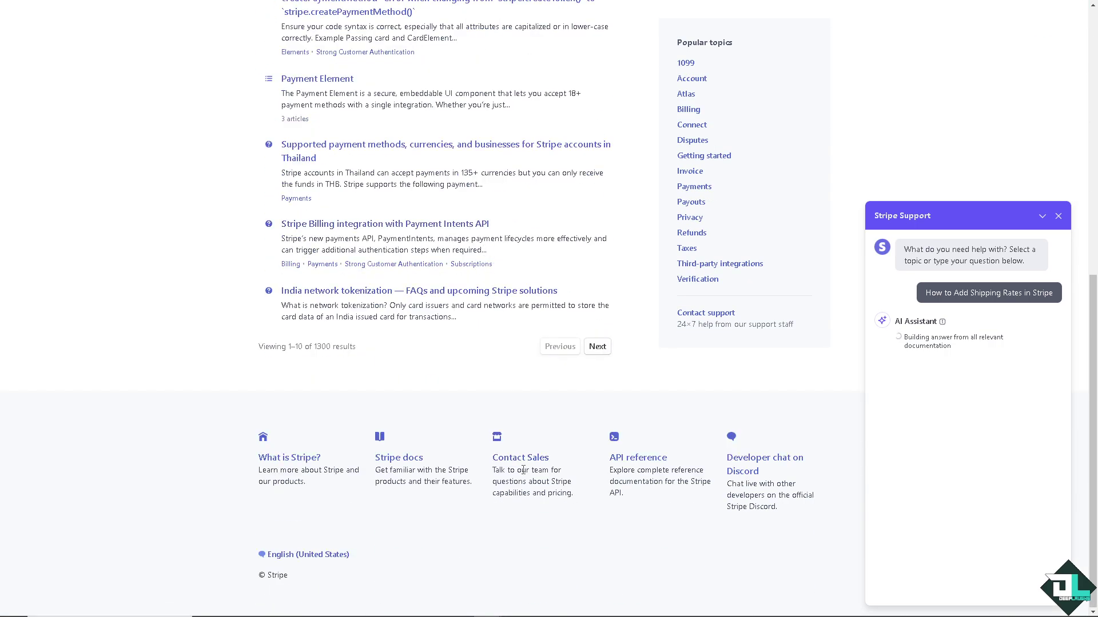
click(531, 463)
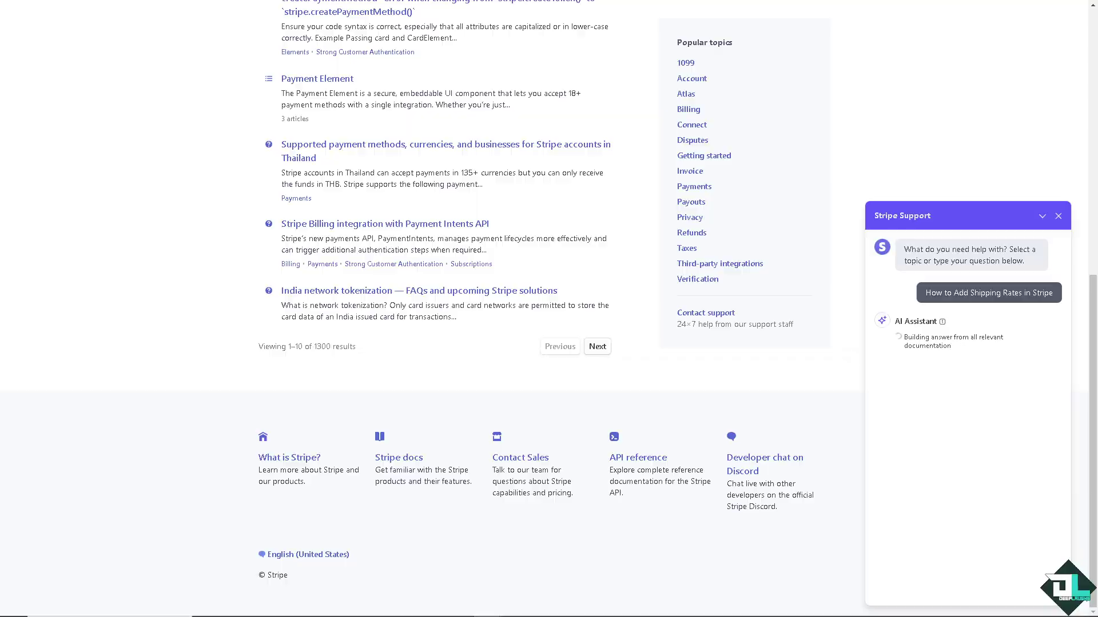